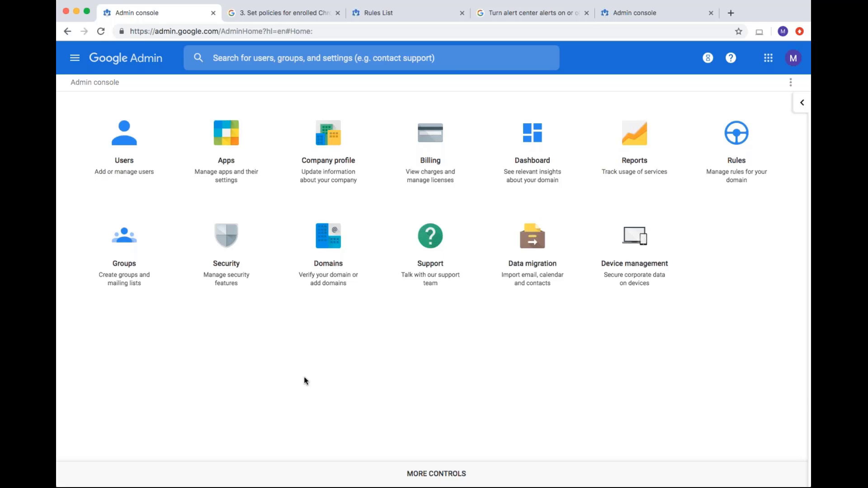
# Step: Open the Test Access Level from the Context-Aware Access levels in the security settings
pyautogui.click(247, 300)
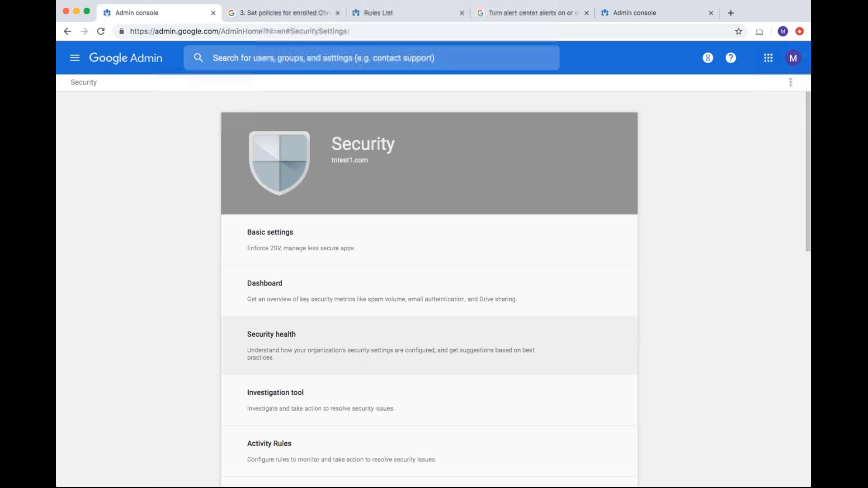
pyautogui.scroll(-5, 180, 371)
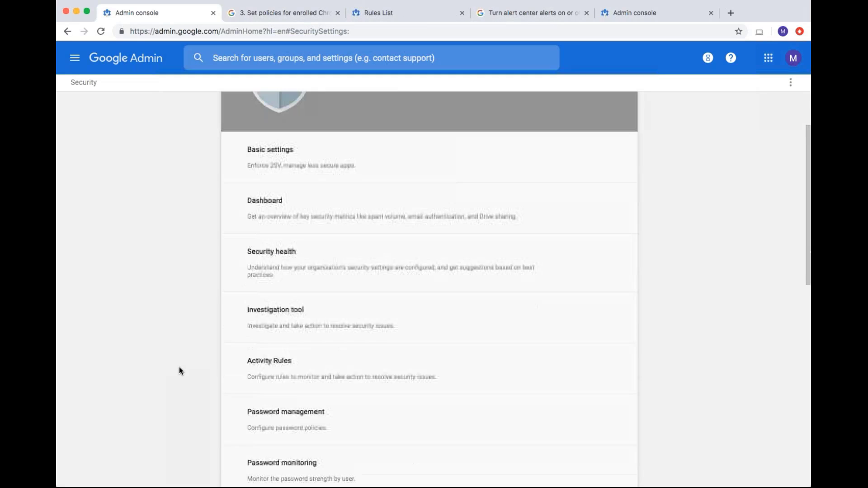
pyautogui.scroll(-7, 179, 371)
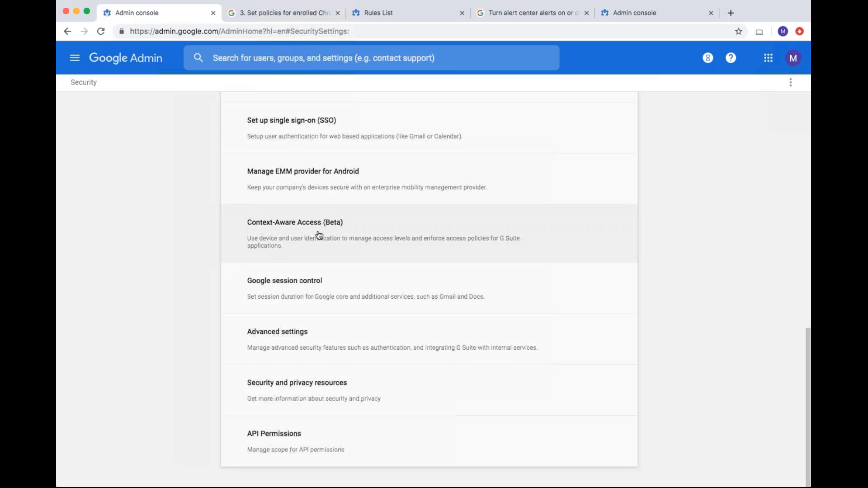
pyautogui.click(319, 235)
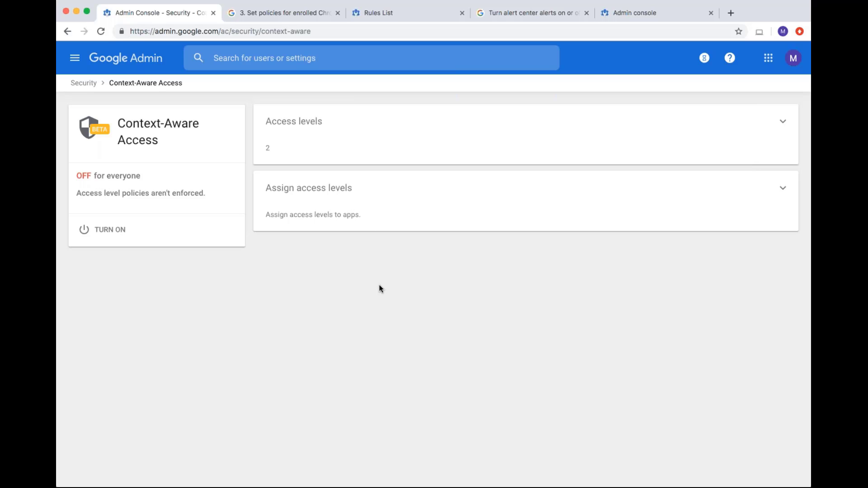
pyautogui.click(380, 135)
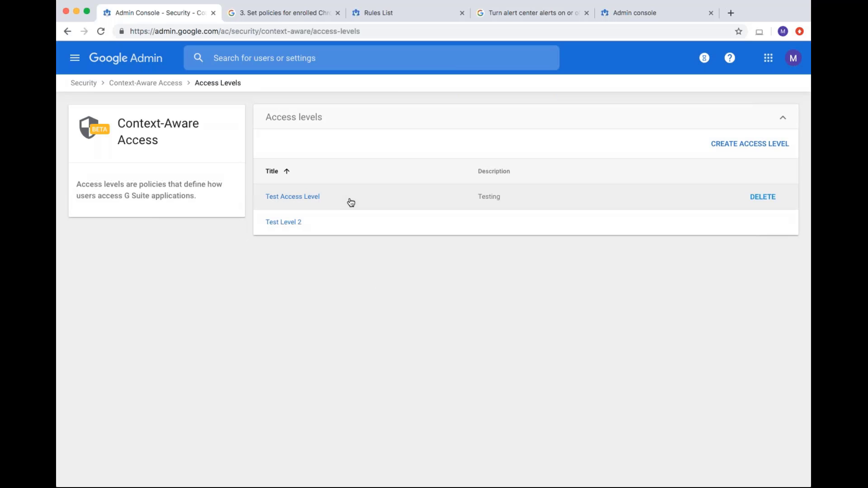
pyautogui.click(295, 198)
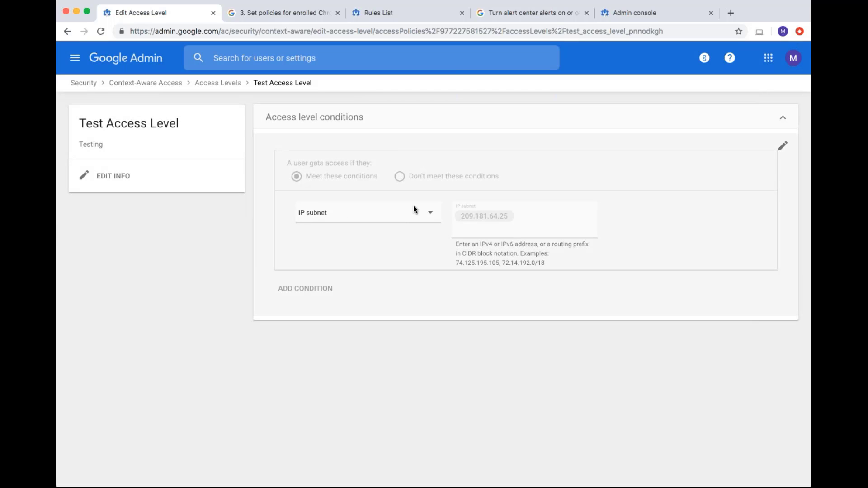
# Step: Try adding a device policy attribute to the Test Access Level conditions, with device password required set to No
pyautogui.click(783, 146)
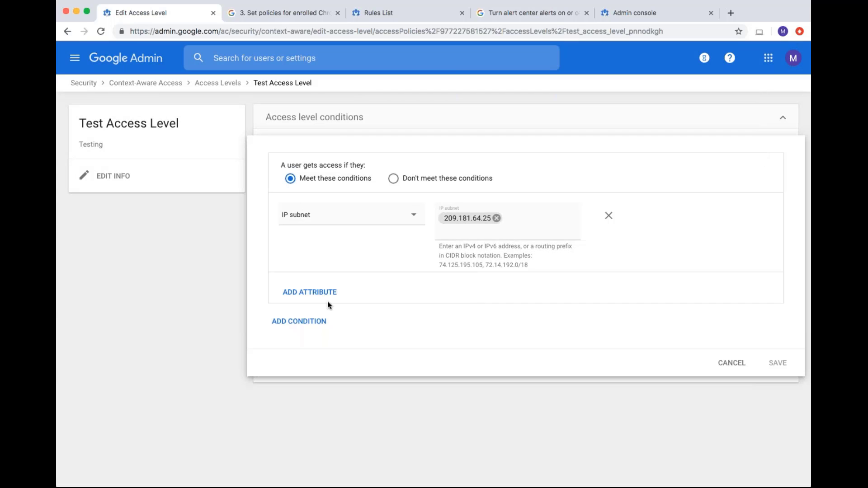
pyautogui.click(316, 292)
pyautogui.click(349, 294)
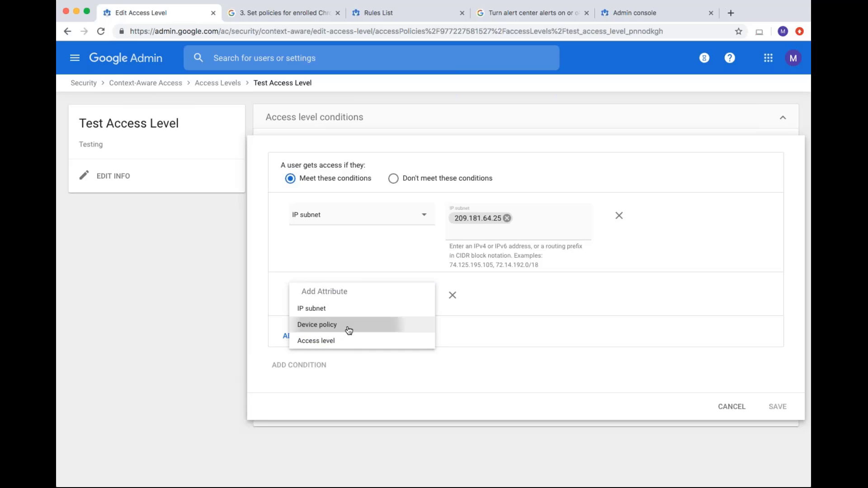
pyautogui.click(349, 330)
pyautogui.click(499, 300)
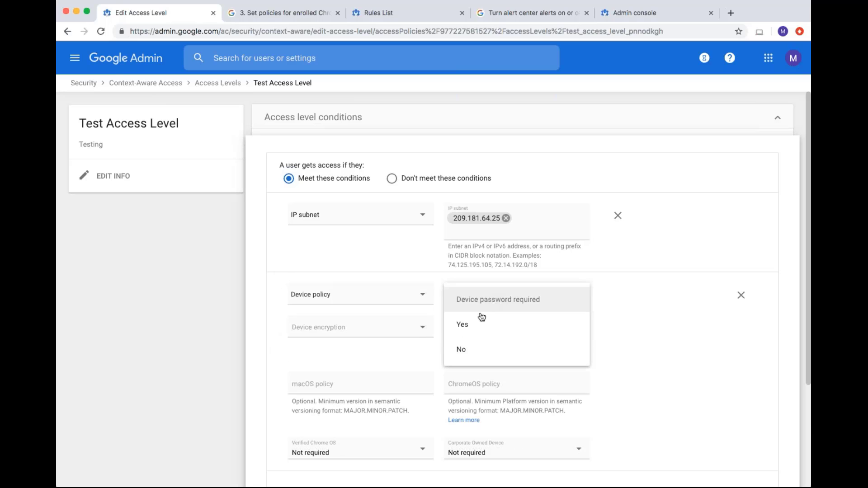
pyautogui.click(464, 350)
# Step: Examine the device policy's encryption, Windows, macOS, ChromeOS and corporate-owned device options, and discard the condition edits
pyautogui.click(402, 331)
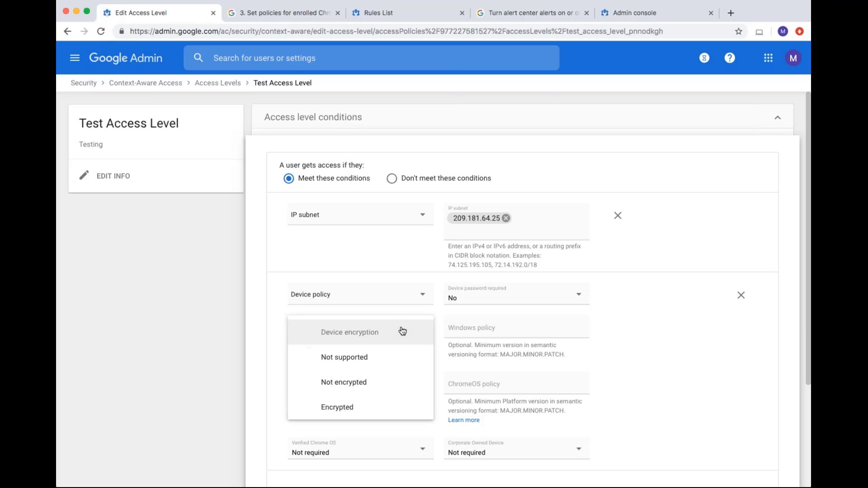
pyautogui.click(411, 333)
pyautogui.click(478, 329)
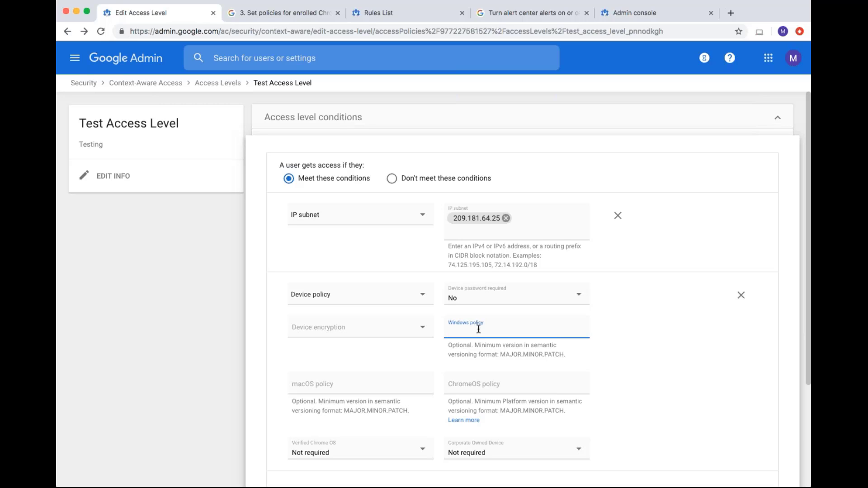
pyautogui.scroll(-1, 470, 332)
pyautogui.press('Tab')
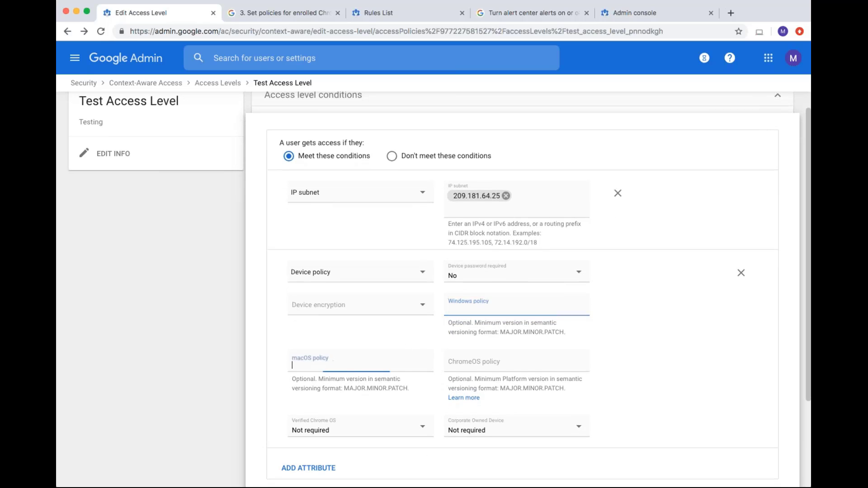
pyautogui.scroll(-1, 359, 359)
pyautogui.click(465, 338)
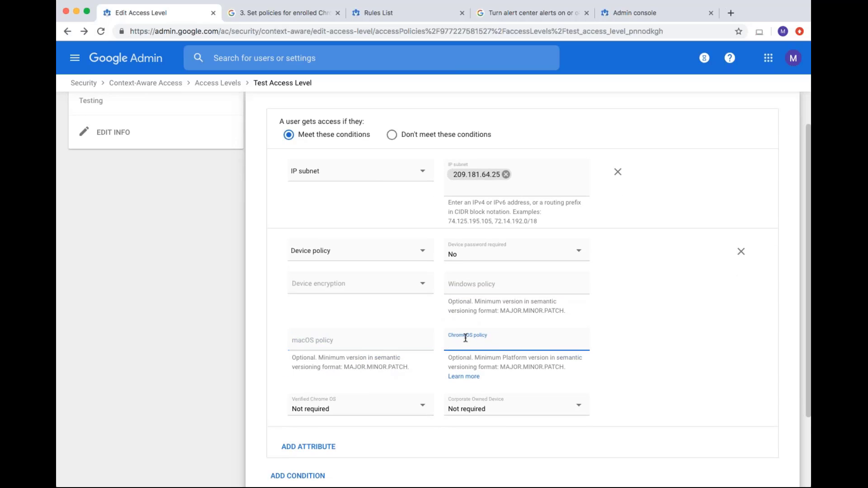
pyautogui.scroll(-3, 466, 338)
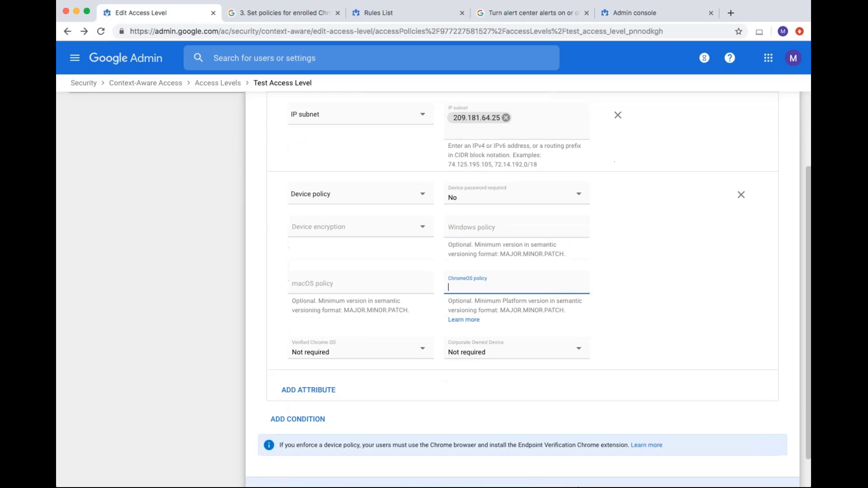
pyautogui.click(501, 355)
pyautogui.click(642, 309)
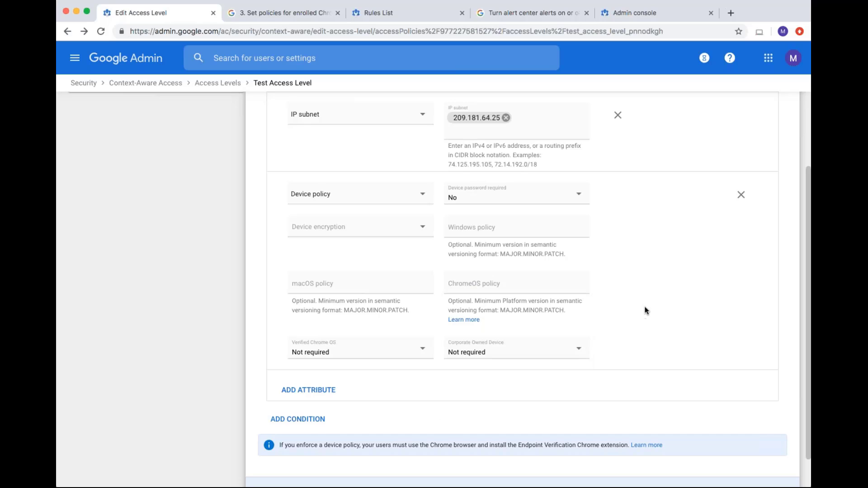
pyautogui.scroll(5, 645, 310)
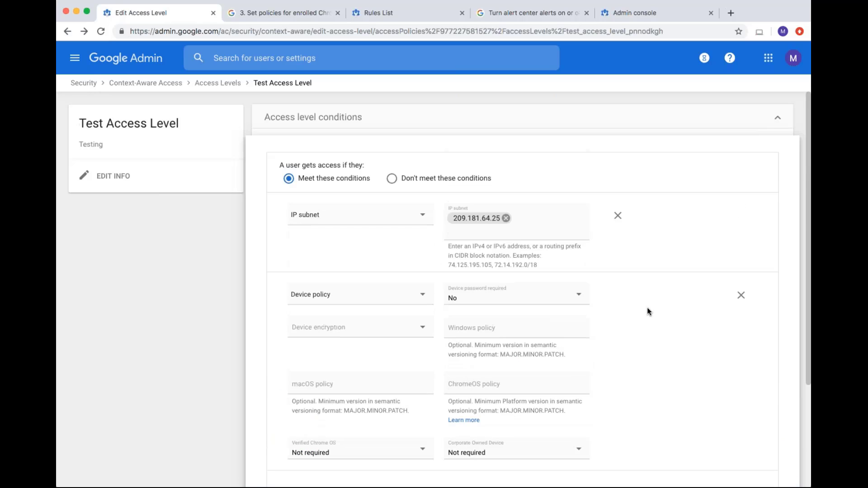
pyautogui.scroll(-6, 648, 310)
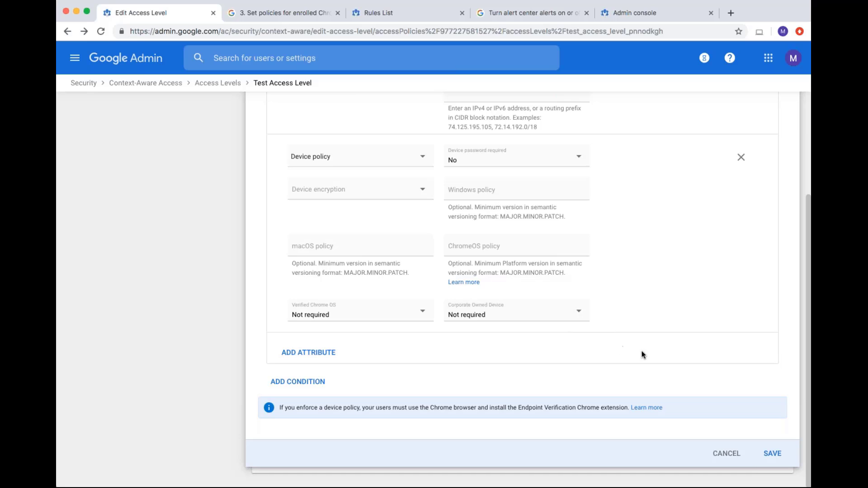
pyautogui.scroll(1, 643, 355)
pyautogui.scroll(1, 643, 355)
pyautogui.scroll(-1, 649, 357)
pyautogui.click(723, 455)
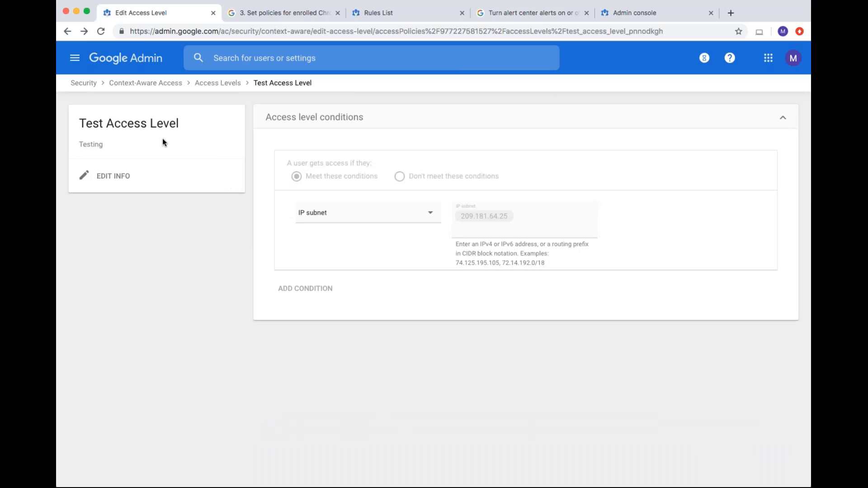
# Step: Return to Context-Aware Access and view the access level assignments for the individual apps
pyautogui.click(209, 84)
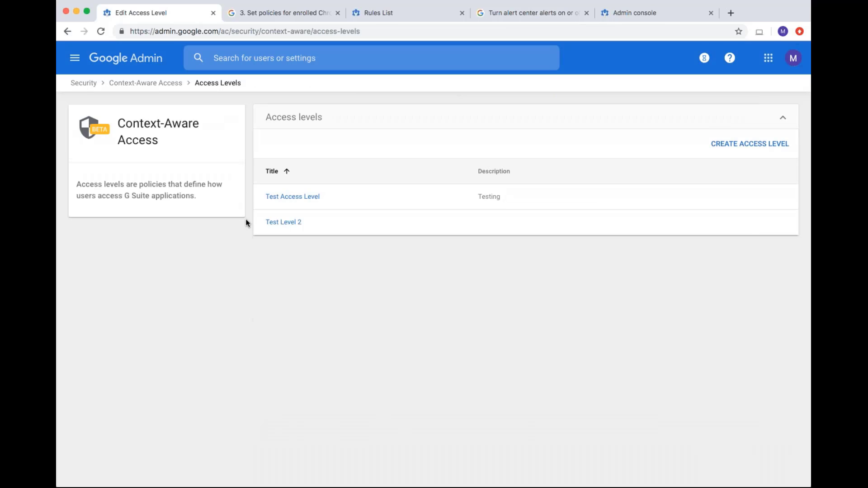
pyautogui.click(148, 82)
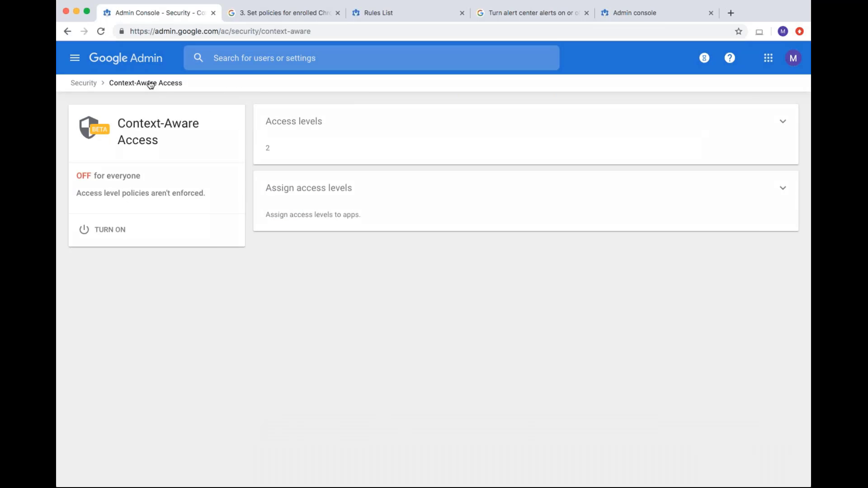
pyautogui.click(365, 212)
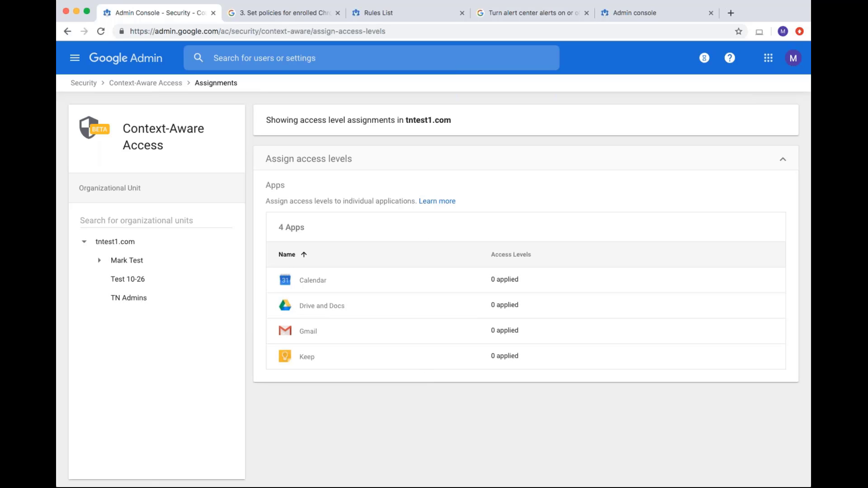
# Step: Examine the password management settings in Security, covering strength, length, enforcement, reuse and expiration
pyautogui.click(85, 84)
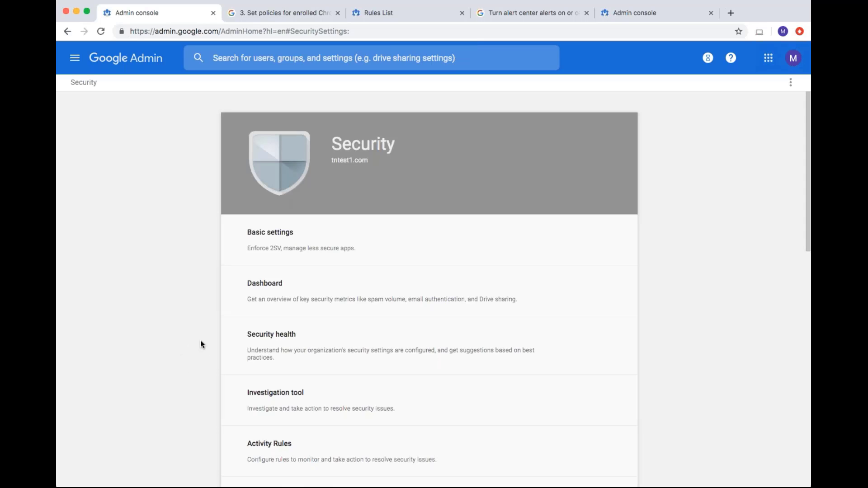
pyautogui.scroll(-4, 200, 345)
pyautogui.click(301, 339)
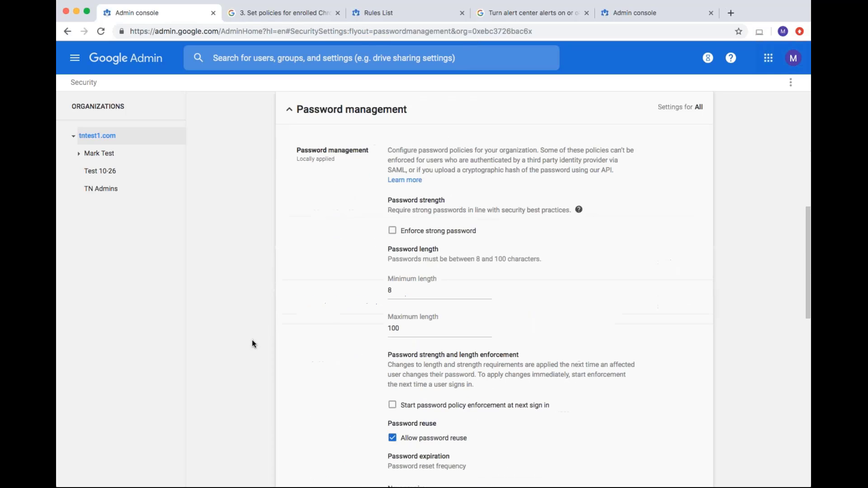
pyautogui.scroll(-1, 691, 297)
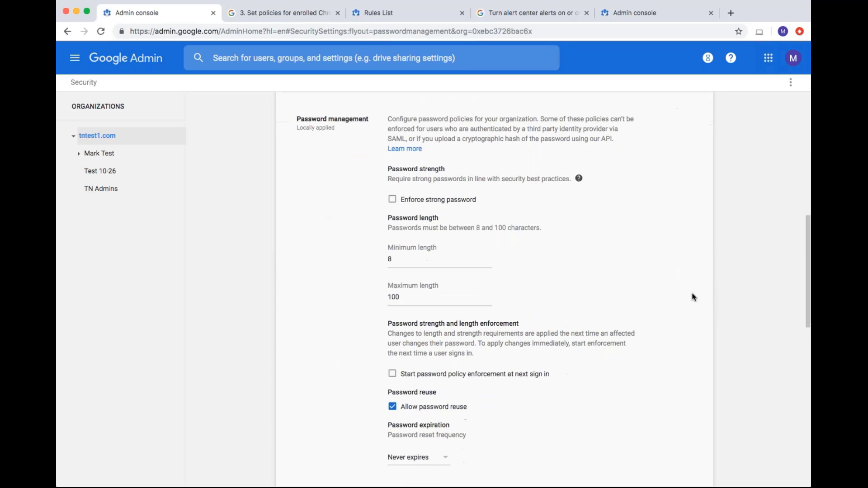
pyautogui.scroll(-1, 704, 316)
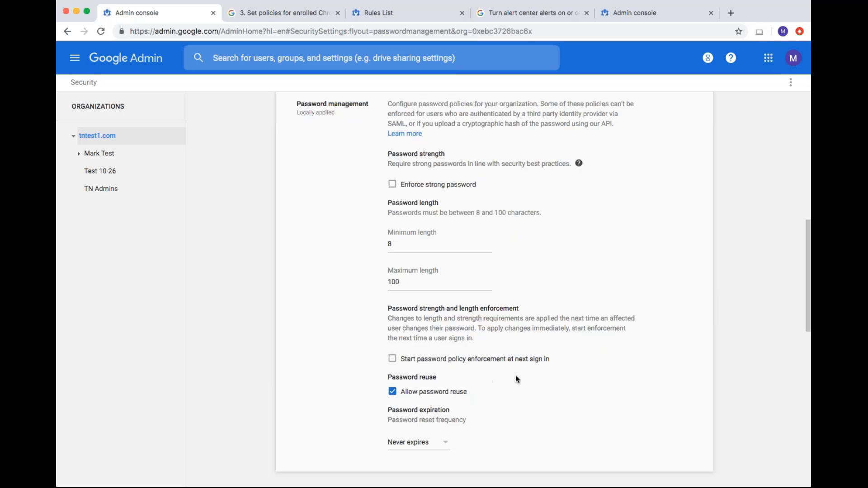
pyautogui.click(442, 445)
pyautogui.click(412, 443)
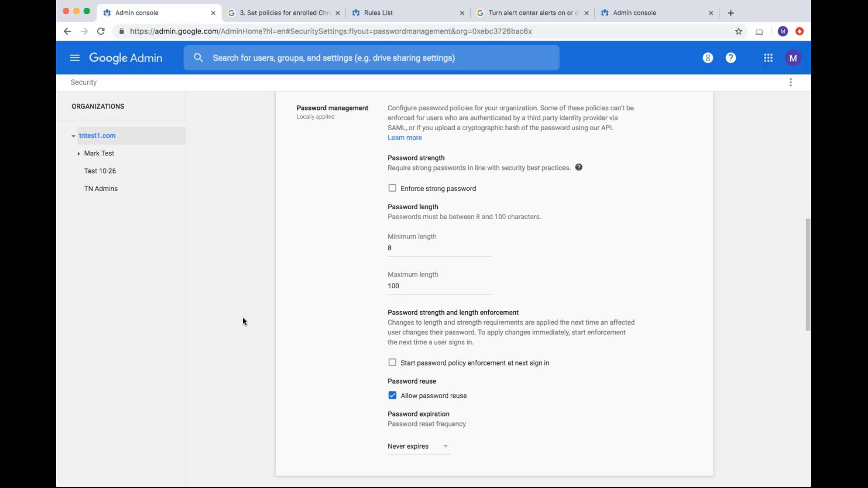
pyautogui.scroll(1, 243, 315)
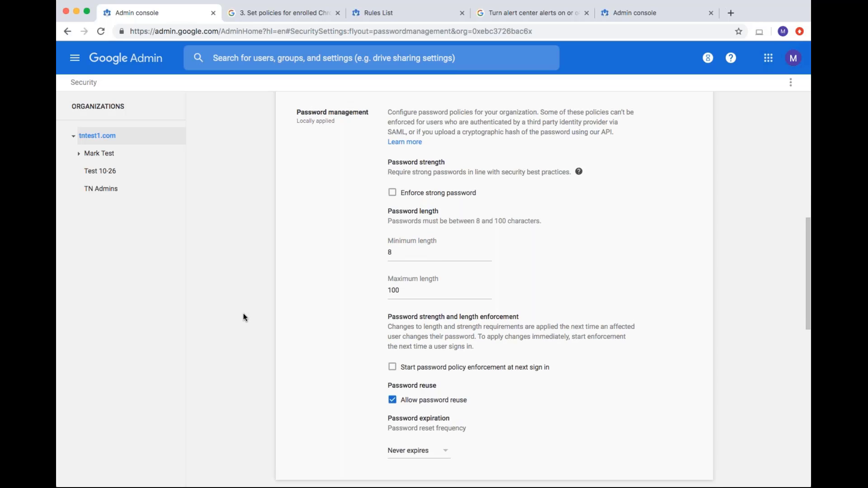
pyautogui.scroll(3, 244, 316)
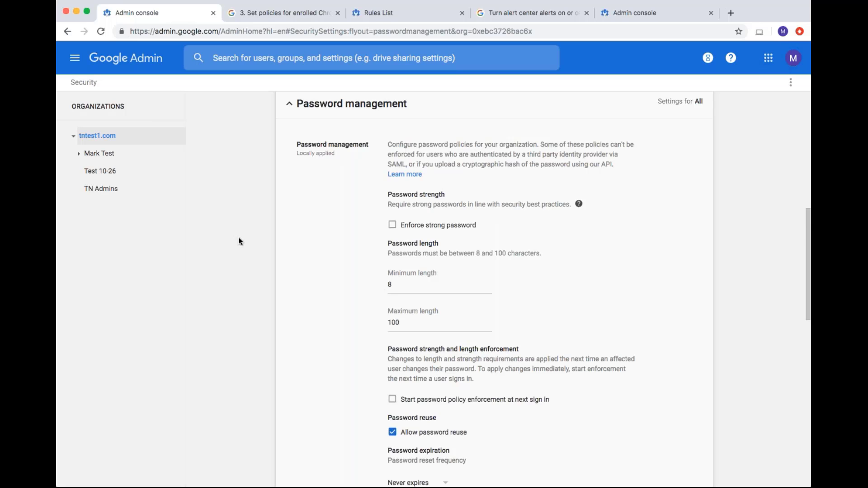
# Step: Show the G Suite core services status for the Group Calendar Test group
pyautogui.click(155, 63)
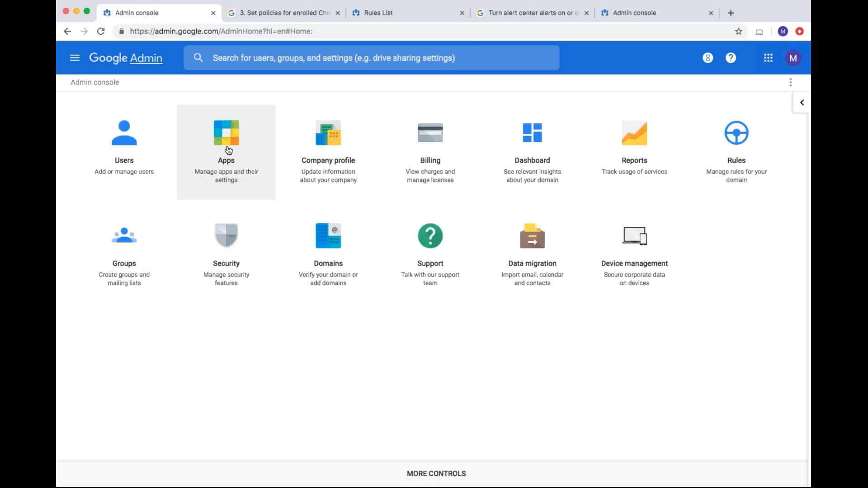
pyautogui.click(228, 145)
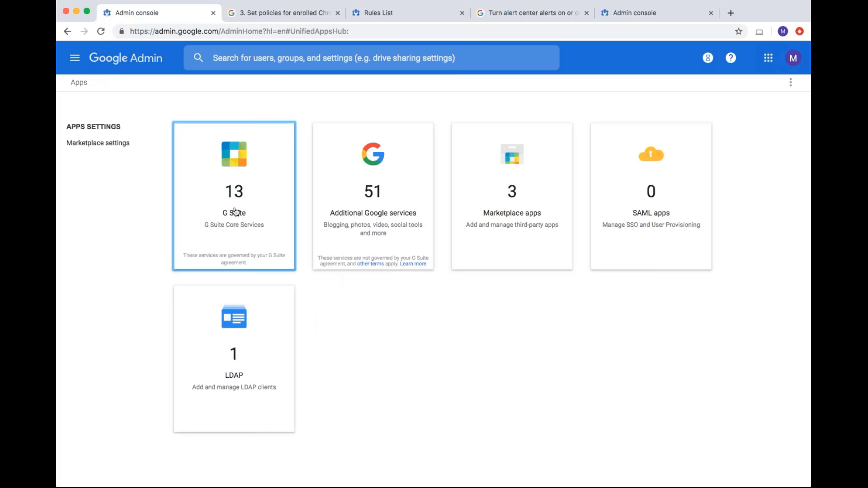
pyautogui.click(234, 210)
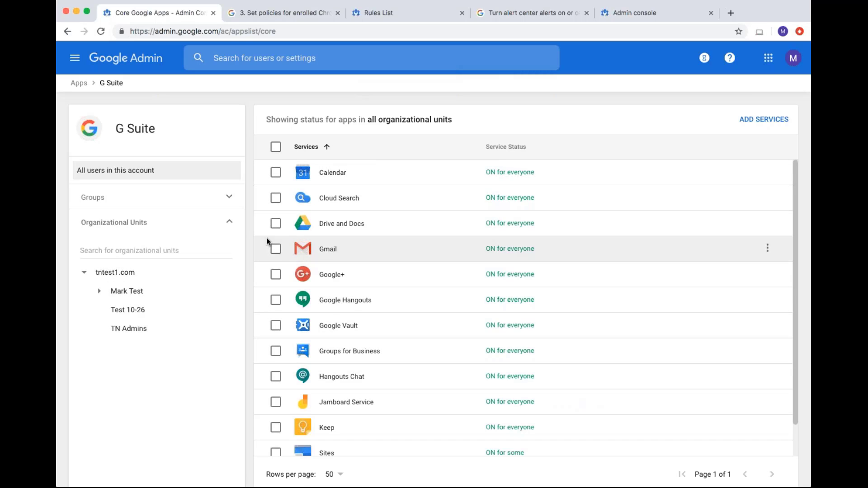
pyautogui.click(114, 200)
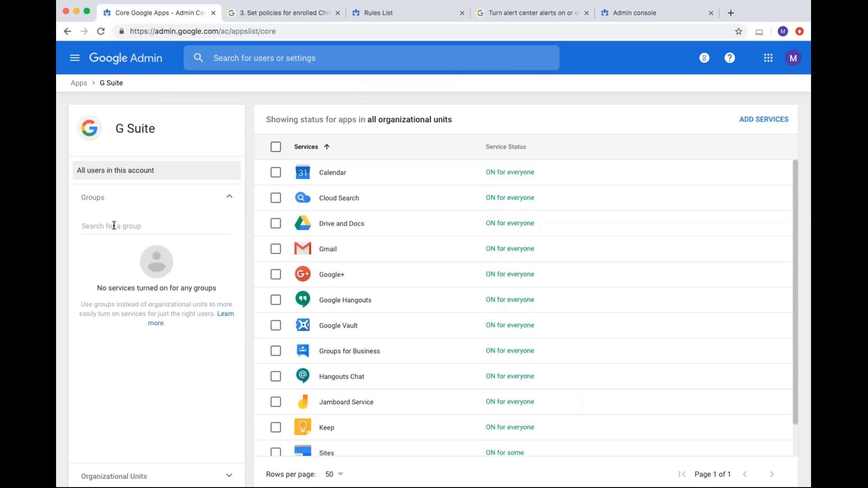
pyautogui.click(113, 226)
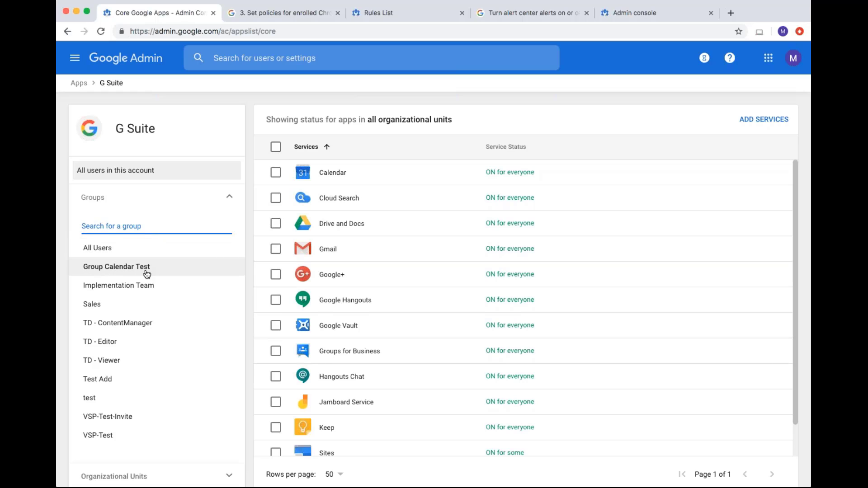
pyautogui.click(123, 268)
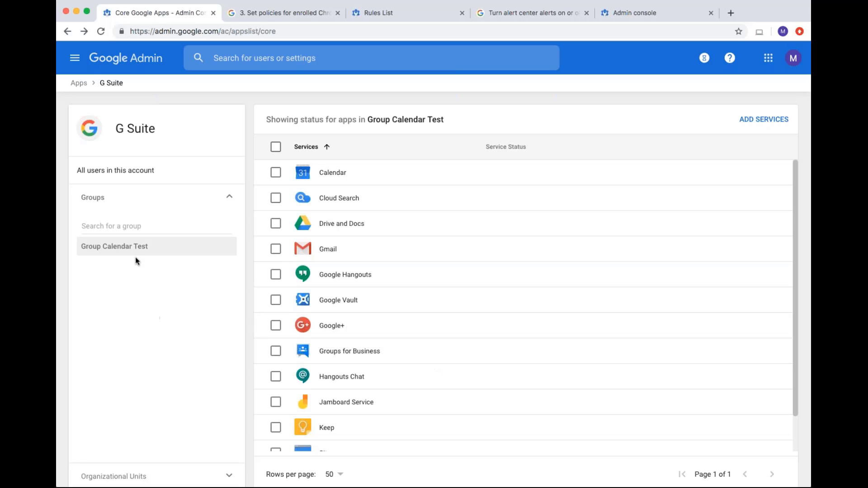
# Step: View the managed Chrome browsers in Device management and return to the Admin console home
pyautogui.click(136, 59)
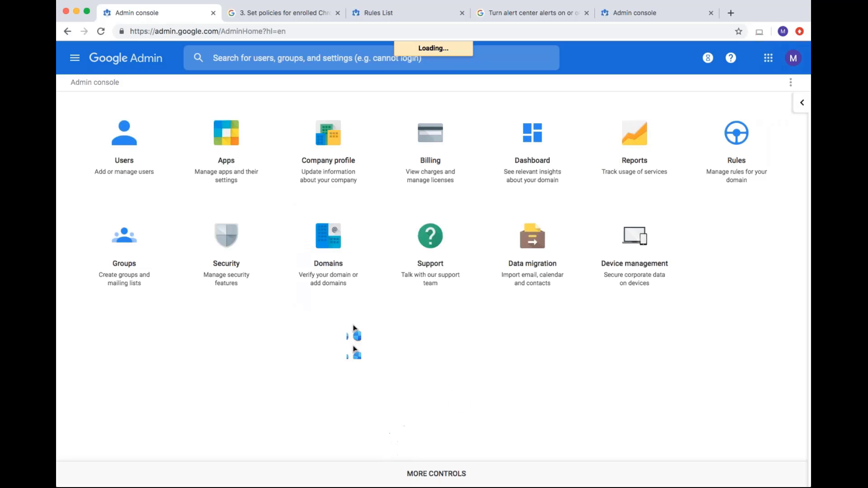
pyautogui.click(637, 250)
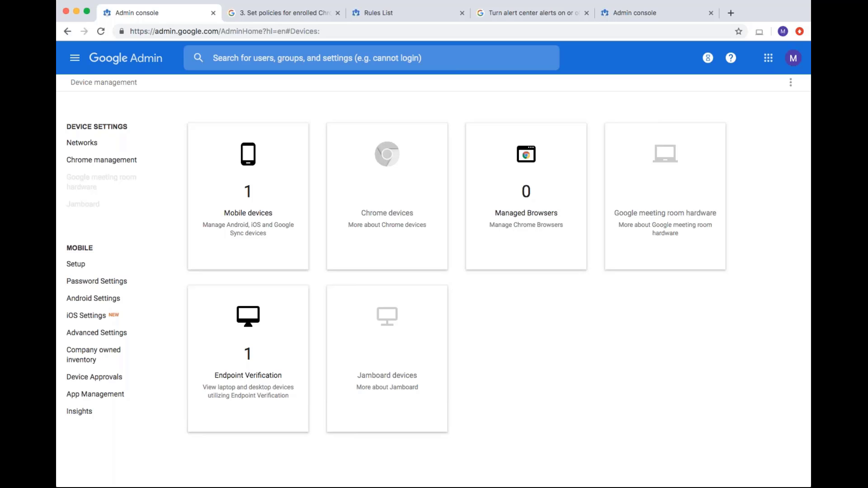
pyautogui.click(521, 209)
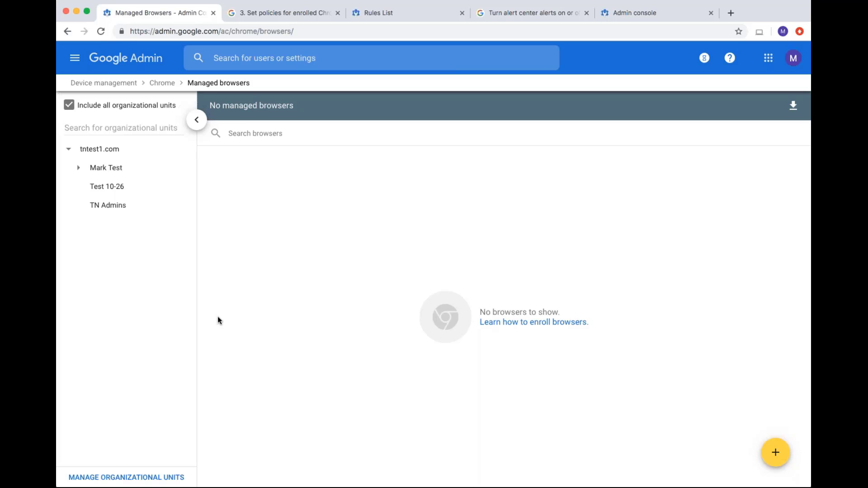
pyautogui.click(156, 58)
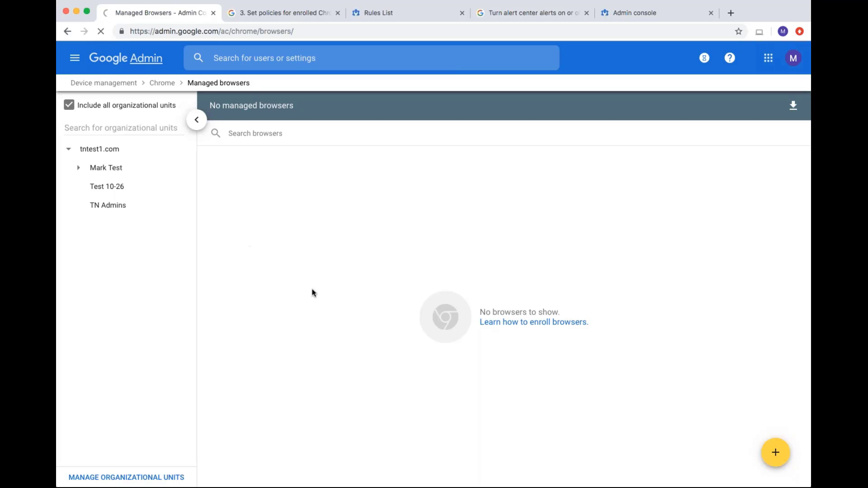